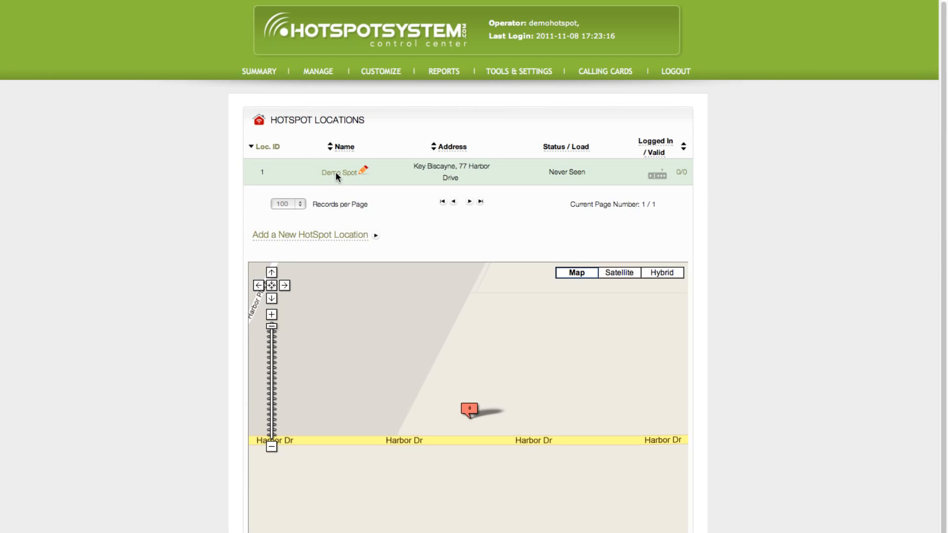
- Open the splash page settings of the Demo Spot location
click(338, 173)
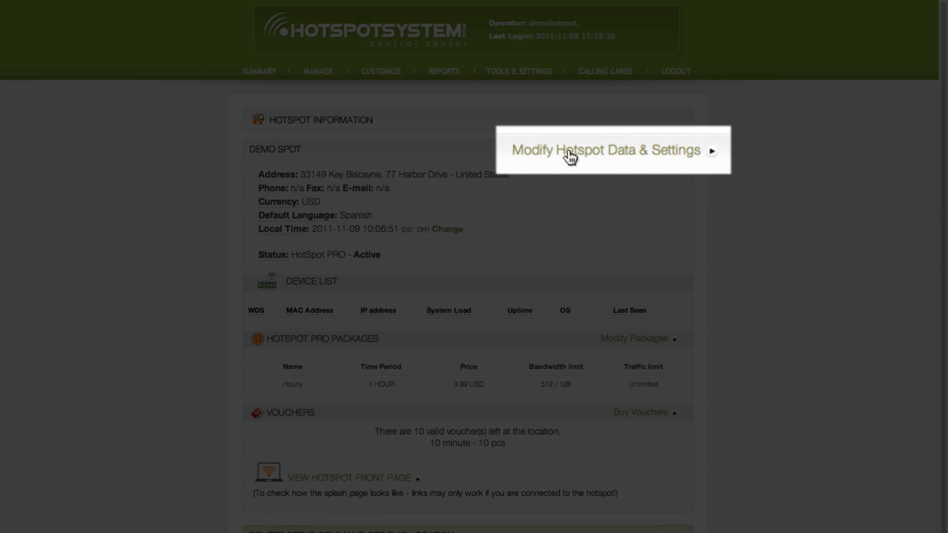
click(570, 157)
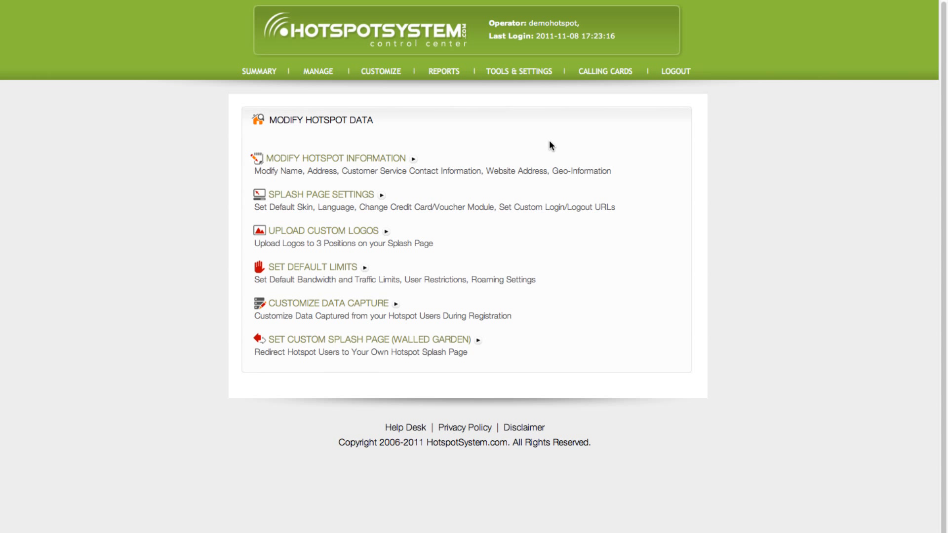
click(359, 159)
click(329, 197)
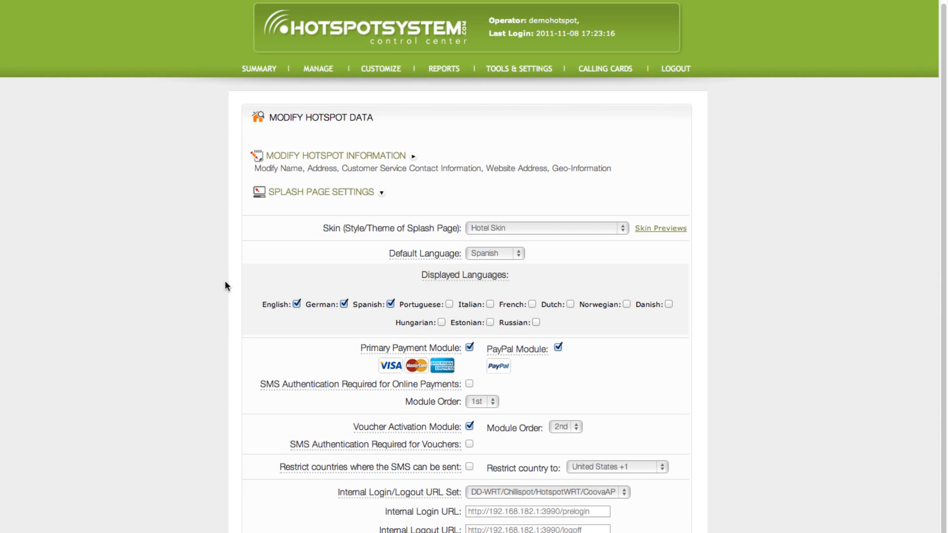
- Review the available splash page skins and preview the Ski Skin in the skin gallery
scroll(225, 283, down, 2)
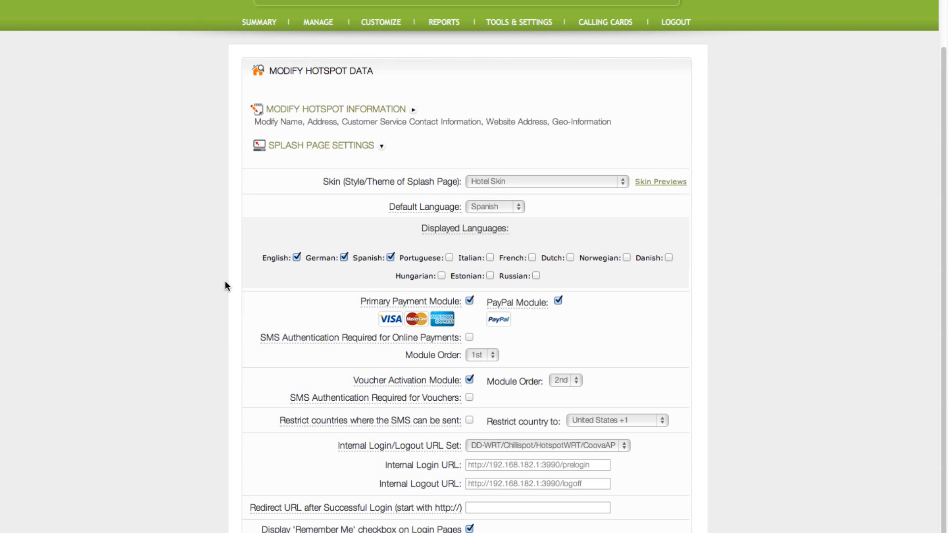
click(485, 192)
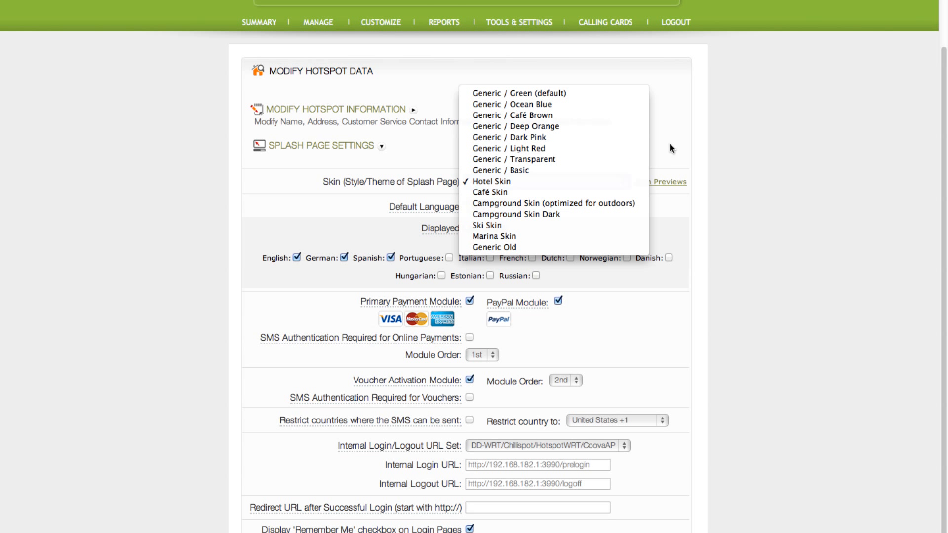
click(669, 186)
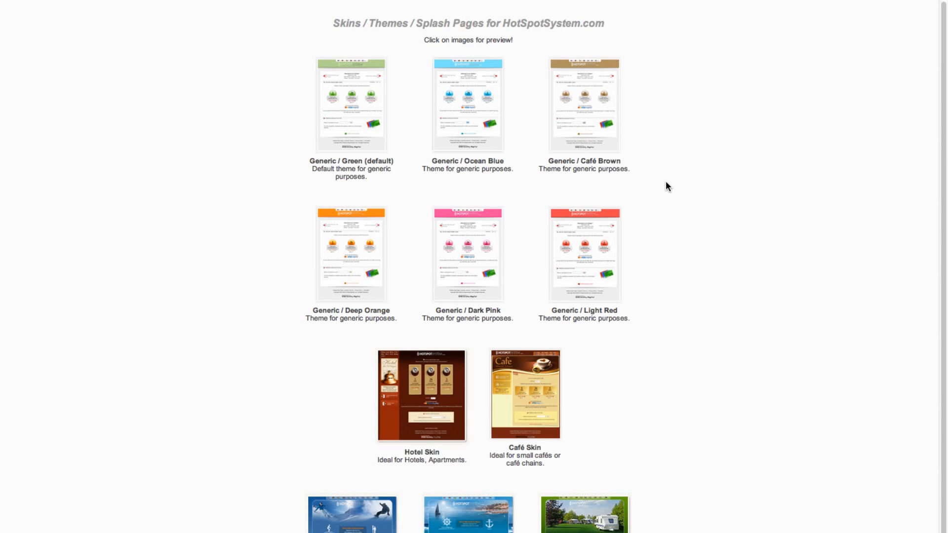
scroll(665, 187, down, 5)
click(352, 271)
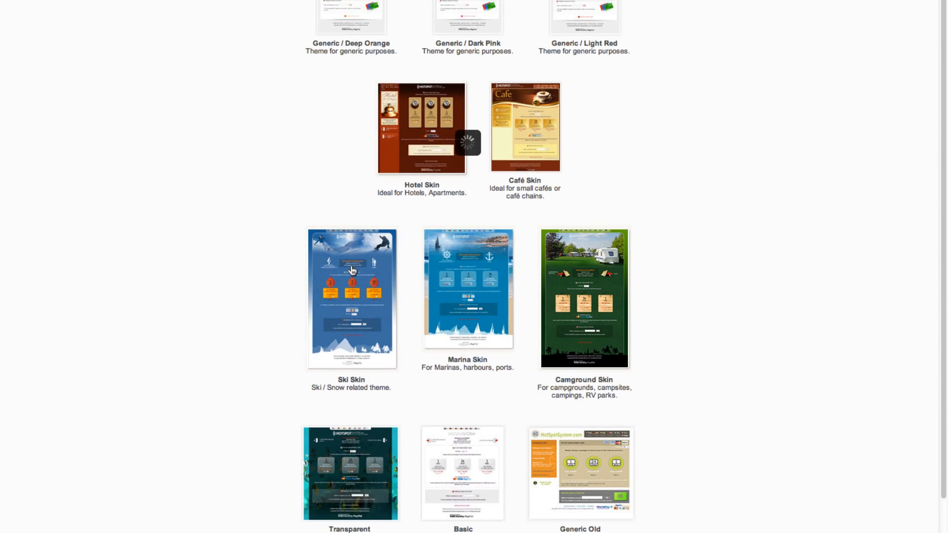
scroll(277, 303, up, 2)
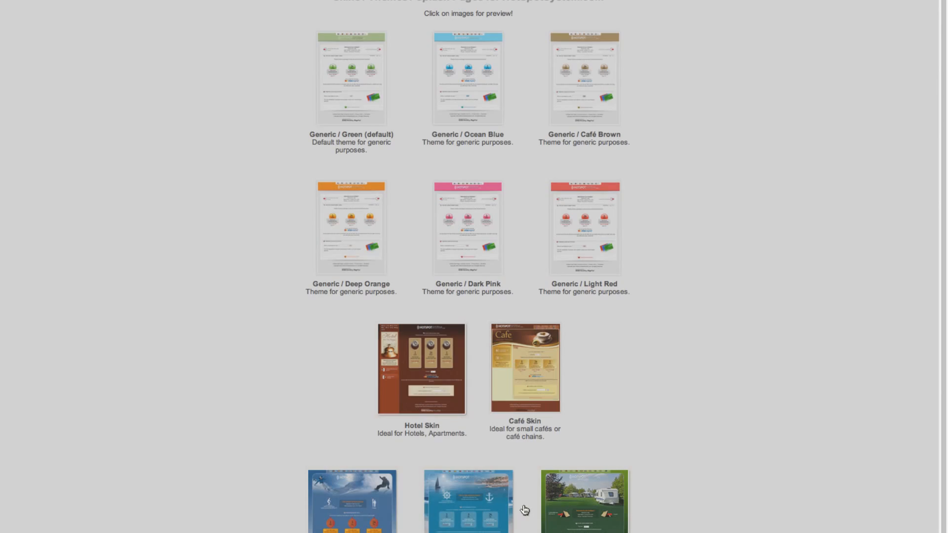
click(524, 511)
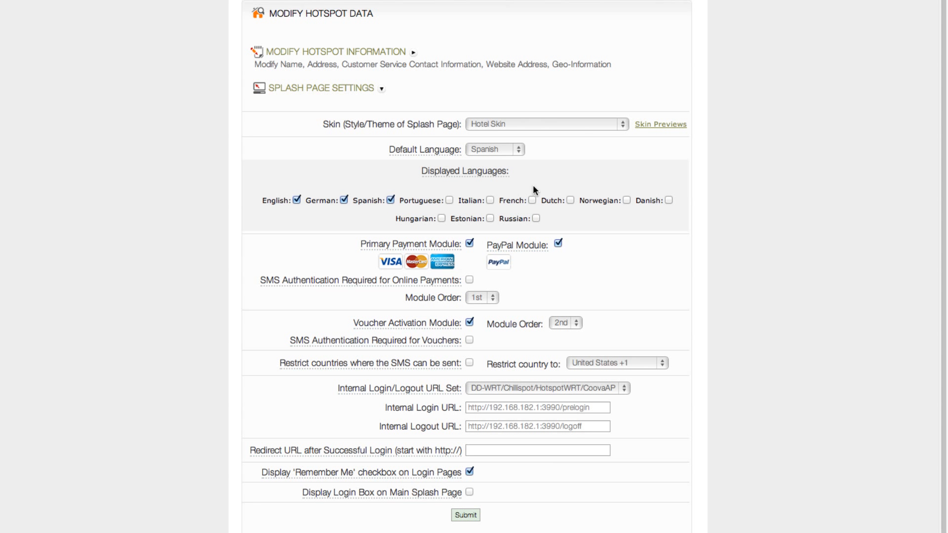
- Set the splash page skin to Café Skin and the default language to English
click(539, 124)
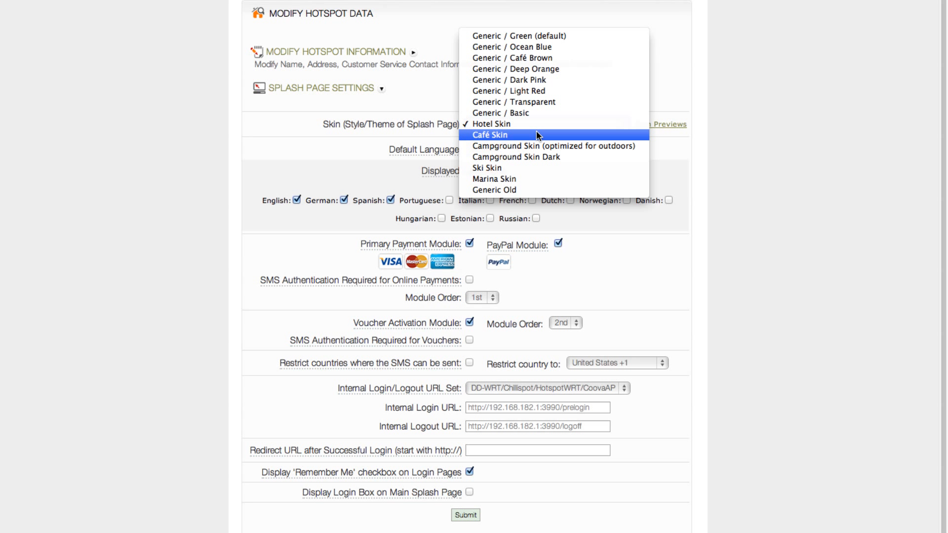
click(537, 133)
click(510, 149)
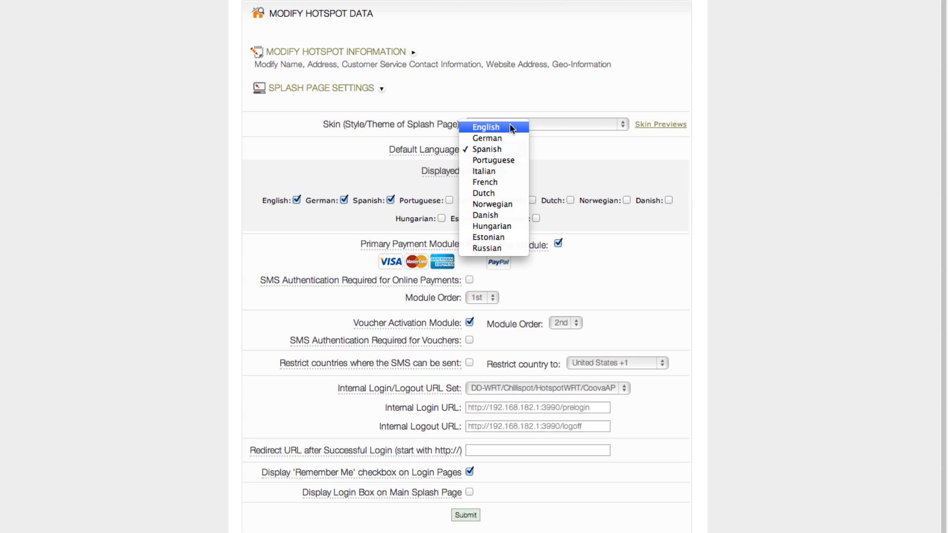
click(510, 128)
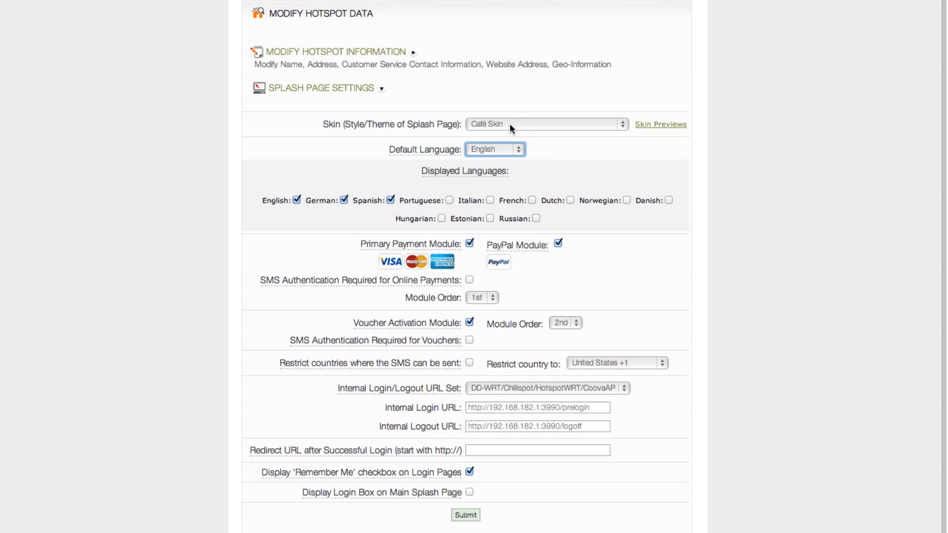
- Add Portuguese to the displayed languages and save the splash page settings
click(449, 199)
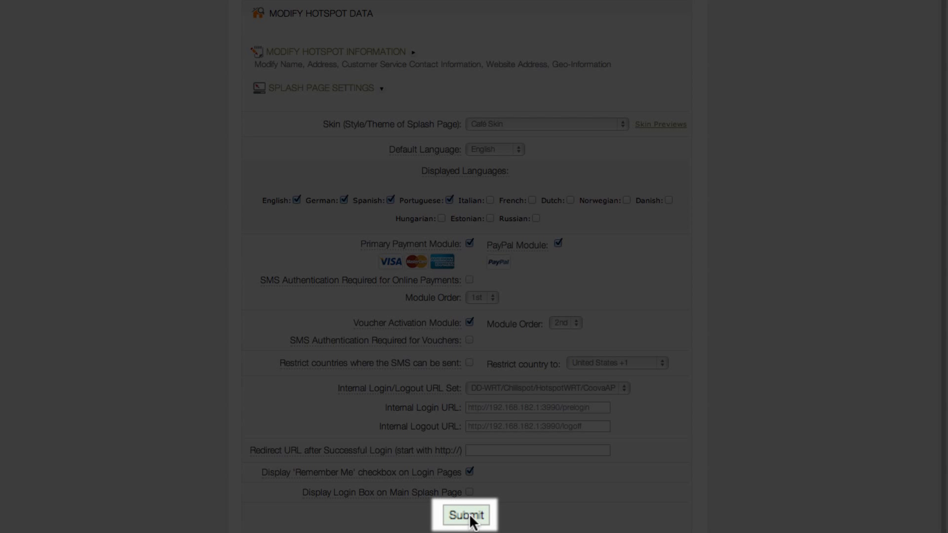
click(469, 514)
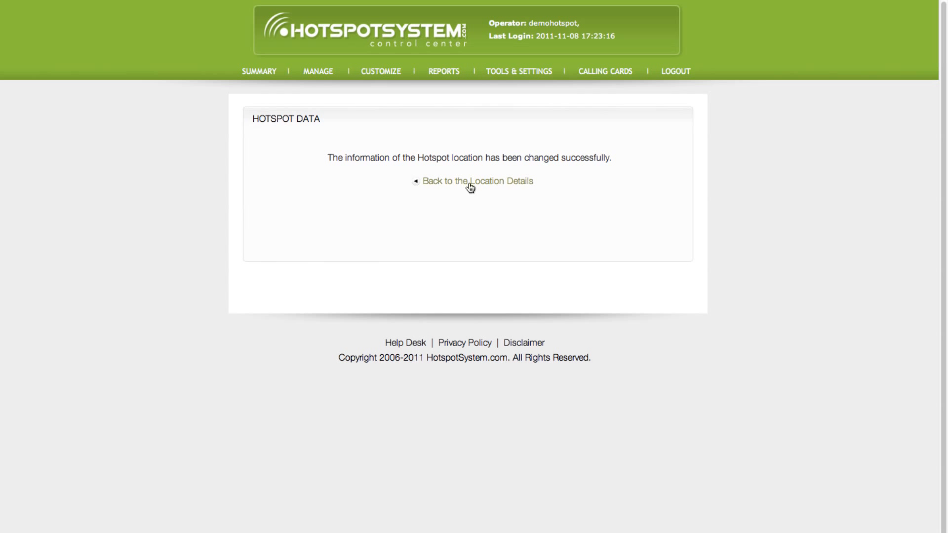
- View the location's hotspot front page and check its language selector
click(469, 184)
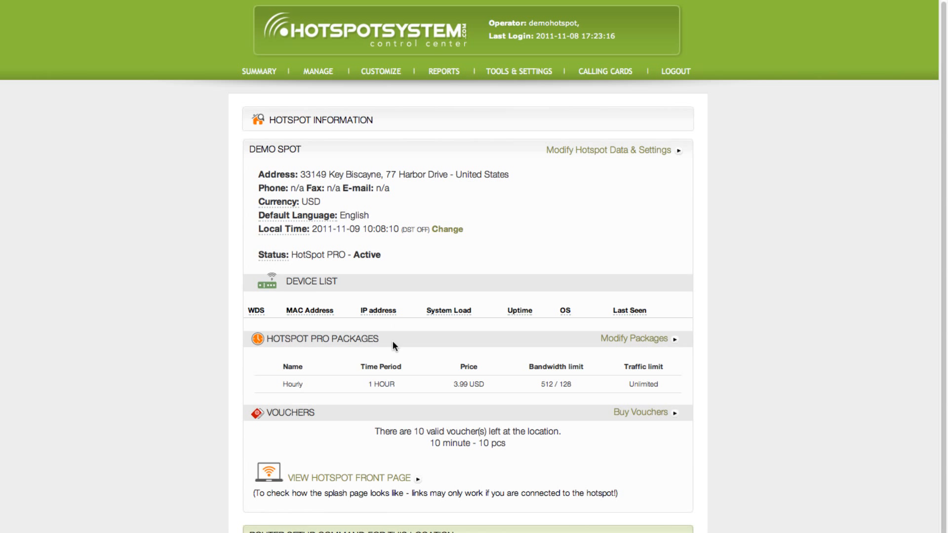
click(359, 480)
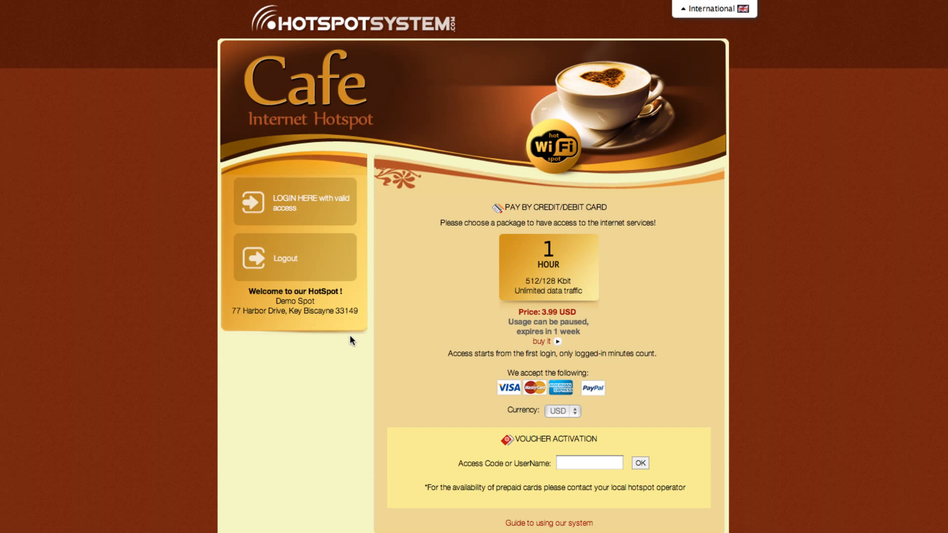
click(715, 8)
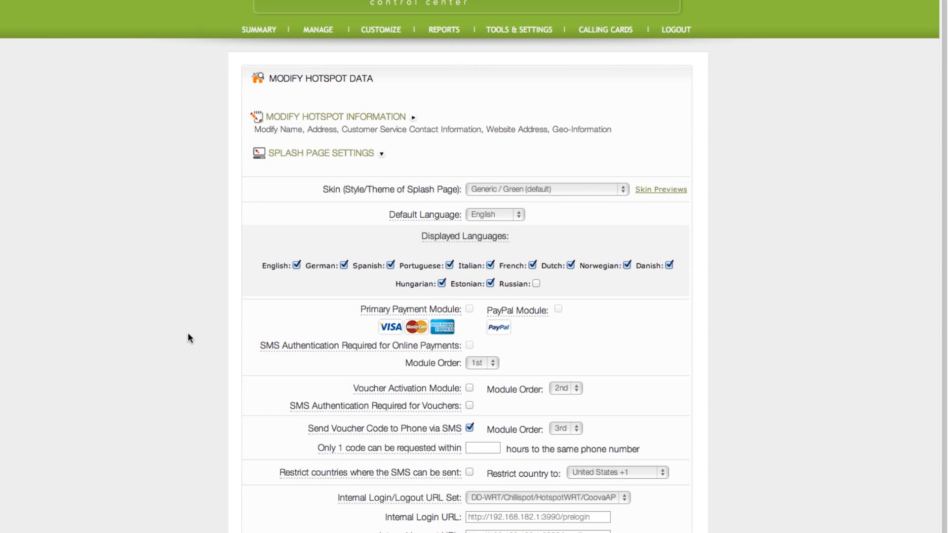
- Examine the router choices for the internal login/logout URL set in the splash page settings
scroll(187, 333, down, 3)
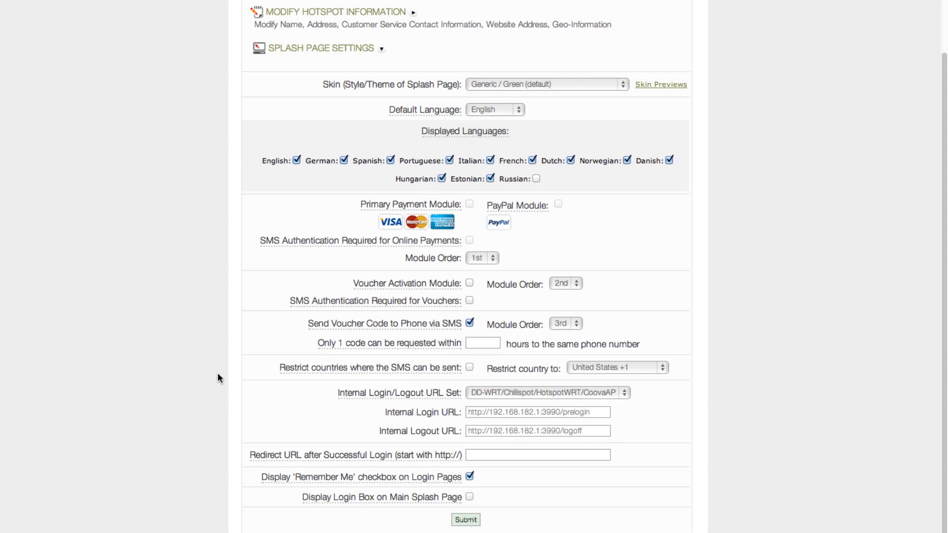
click(547, 392)
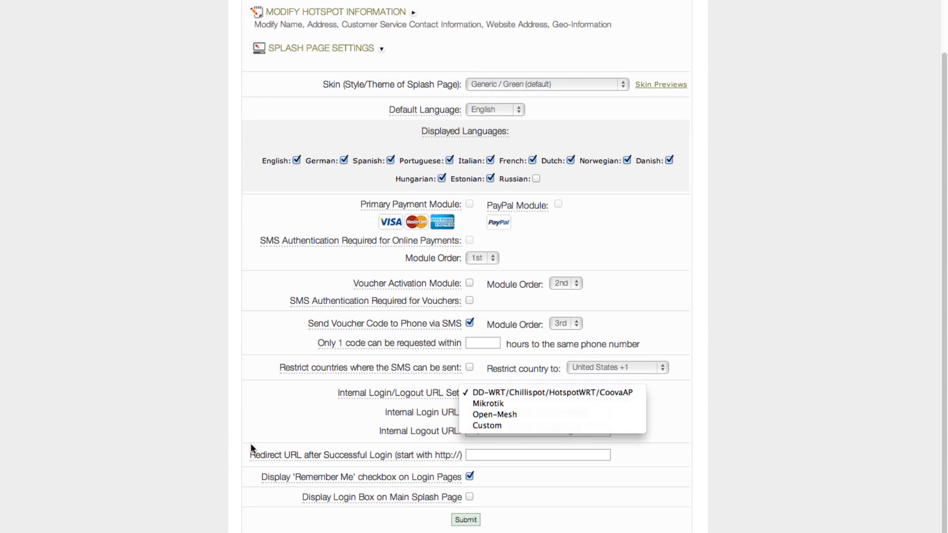
click(282, 446)
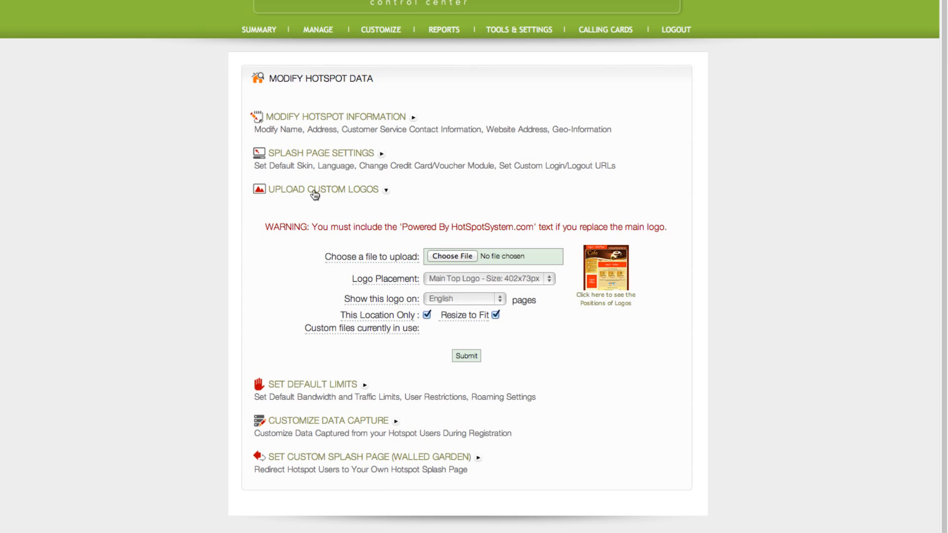
- Collapse the custom logo upload section and view the default limits settings
click(314, 191)
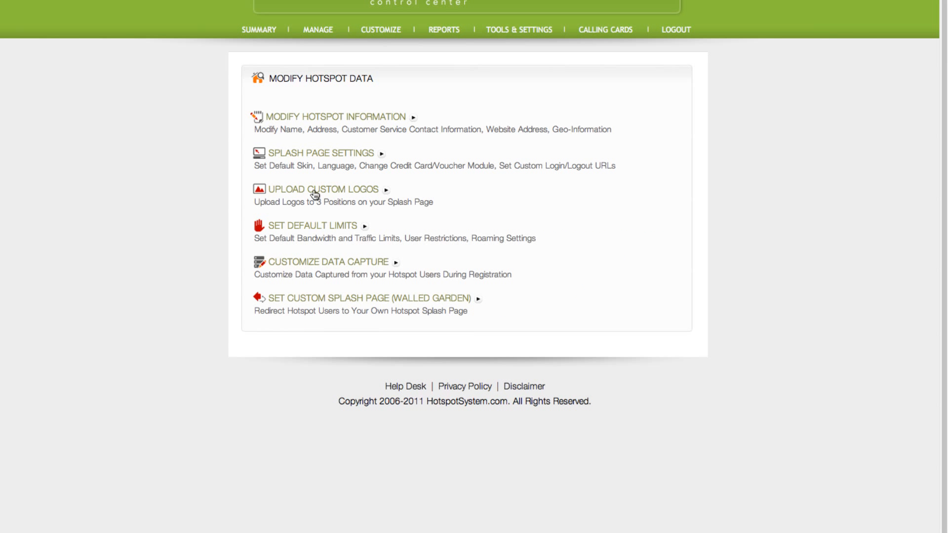
click(315, 227)
- Add a custom data capture field named Room Number, enabled for online payments and vouchers, and save it
click(295, 263)
scroll(227, 281, down, 4)
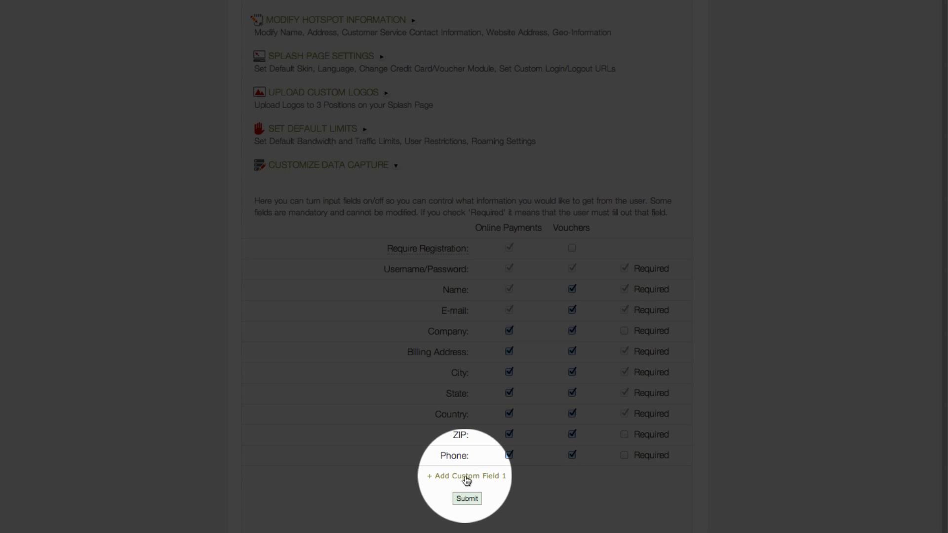
click(466, 476)
click(440, 475)
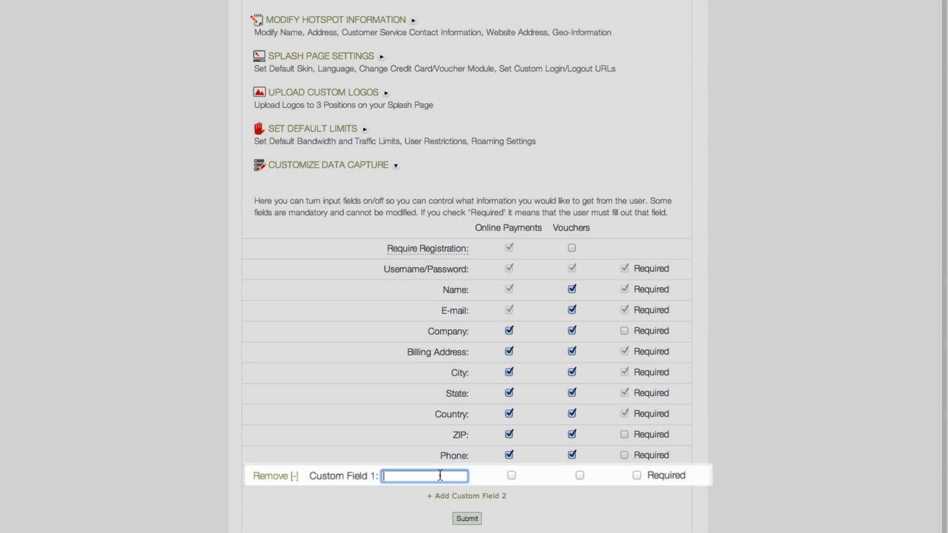
text(Room Number)
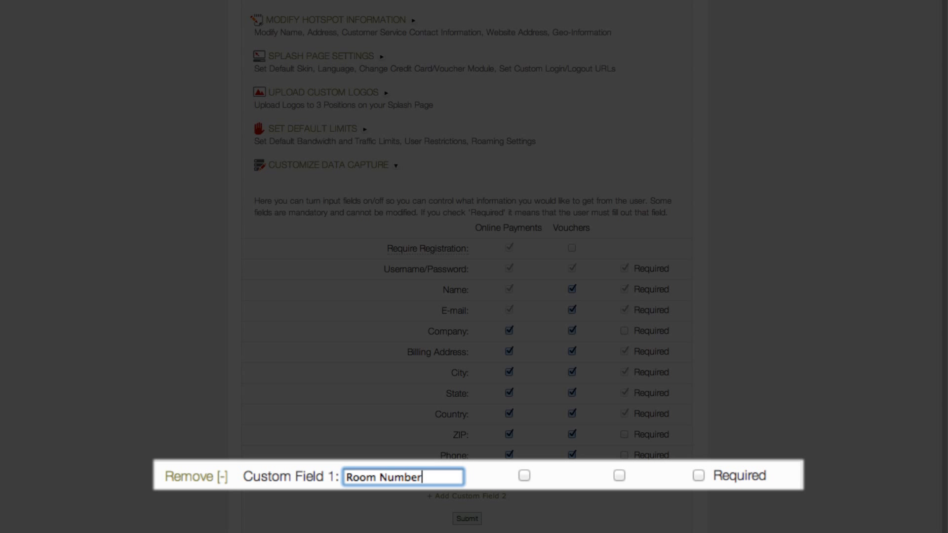
click(524, 476)
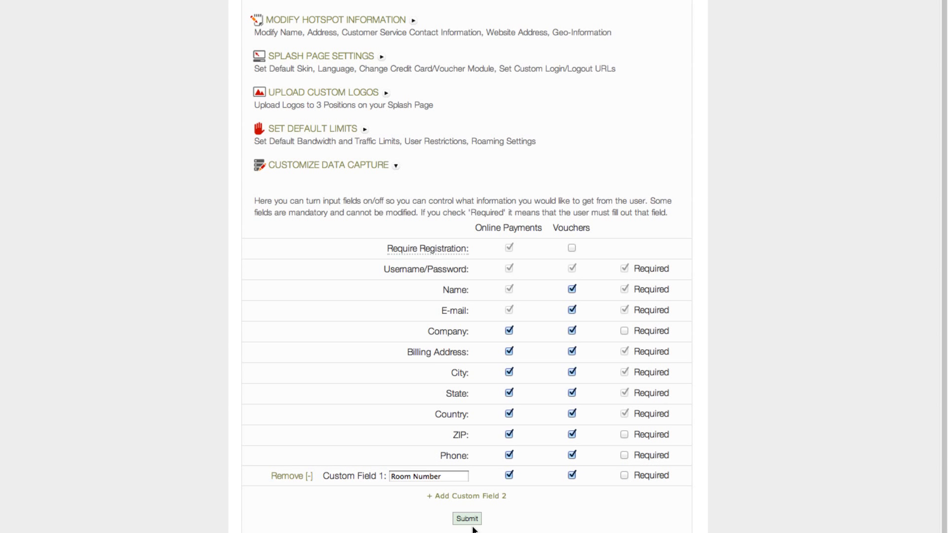
click(467, 519)
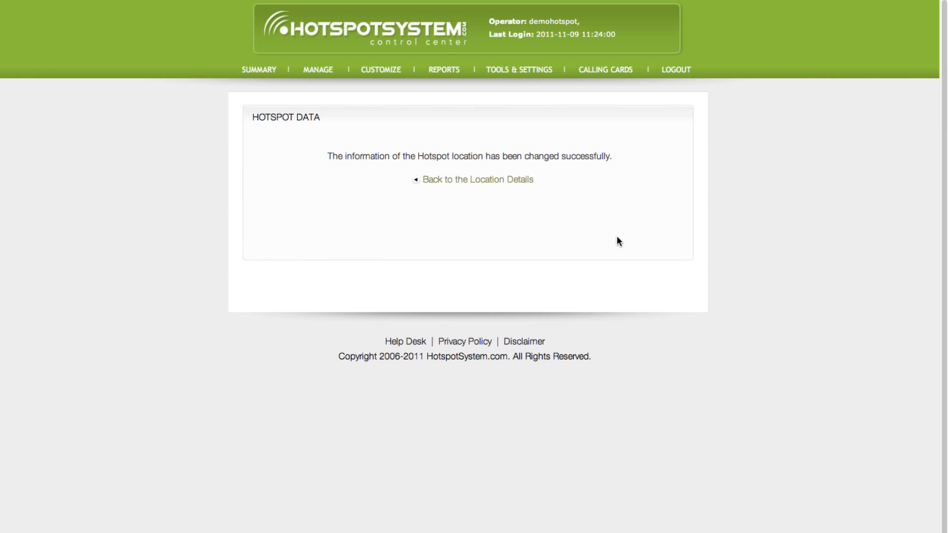
- Go to the hotspot front page and examine the new customer registration form for the 1-hour package
click(486, 182)
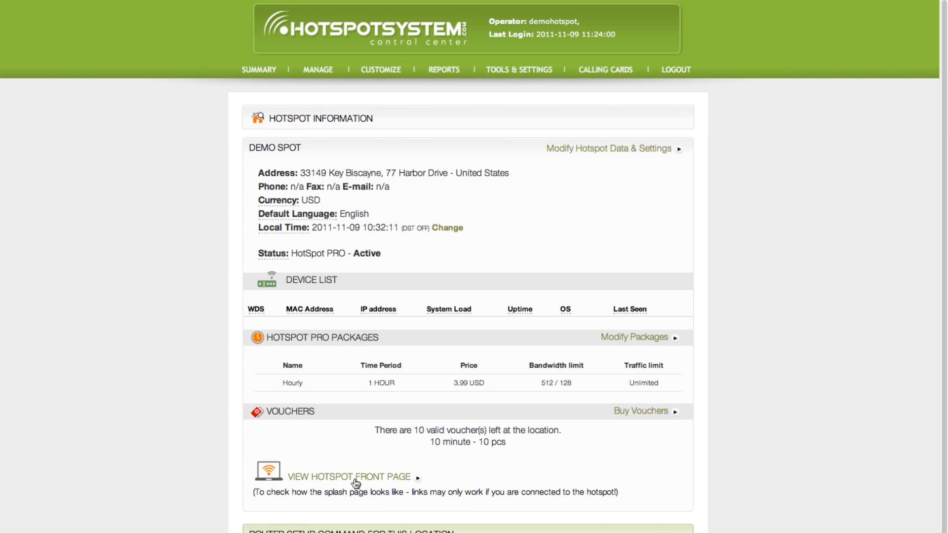
click(356, 479)
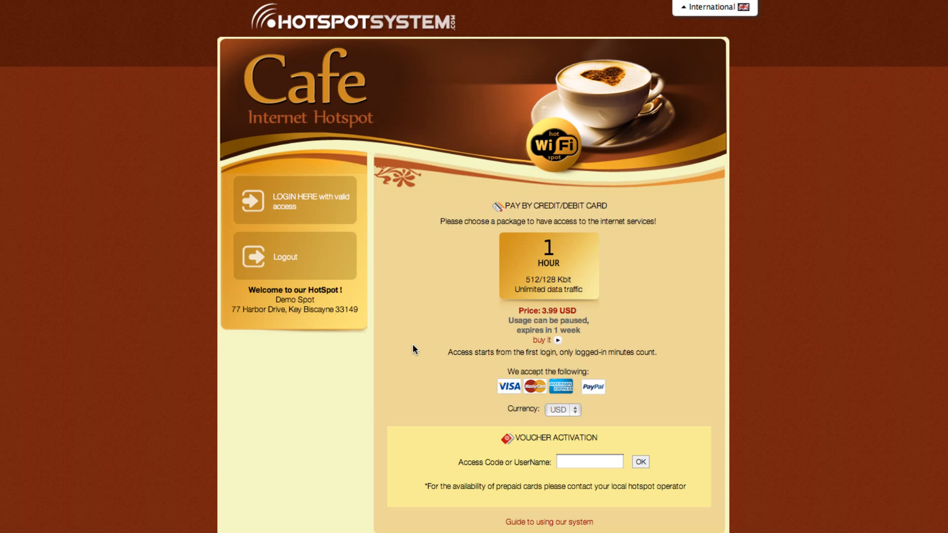
click(550, 271)
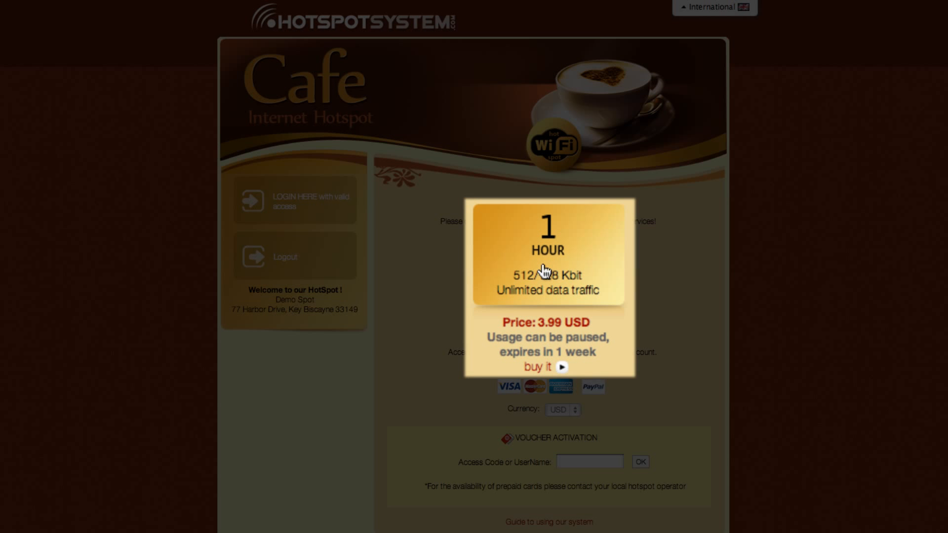
click(543, 267)
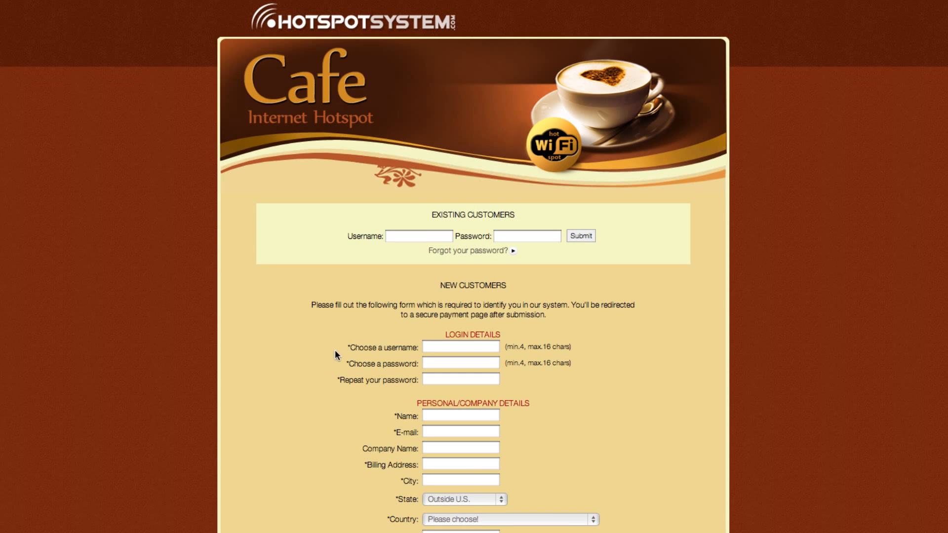
scroll(354, 339, down, 5)
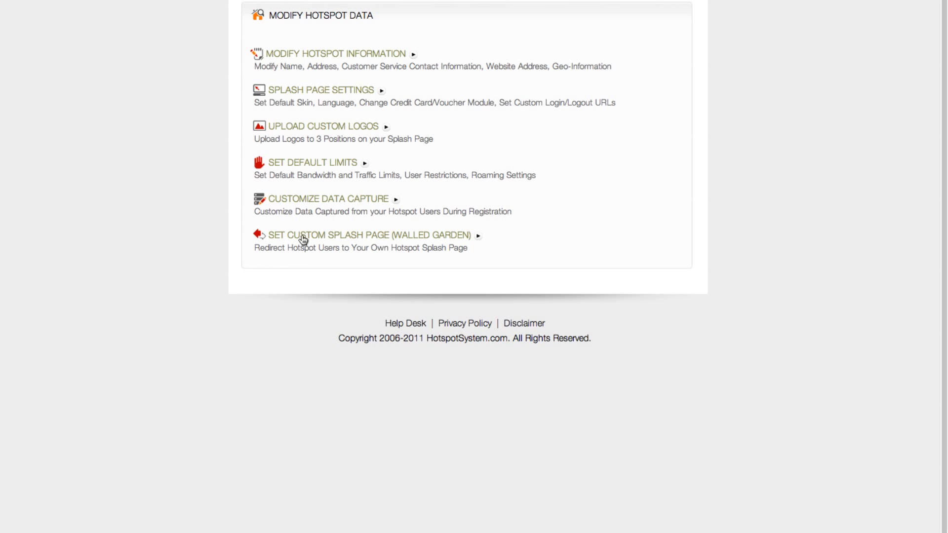
- Open the custom splash page (walled garden) settings of the hotspot
click(304, 237)
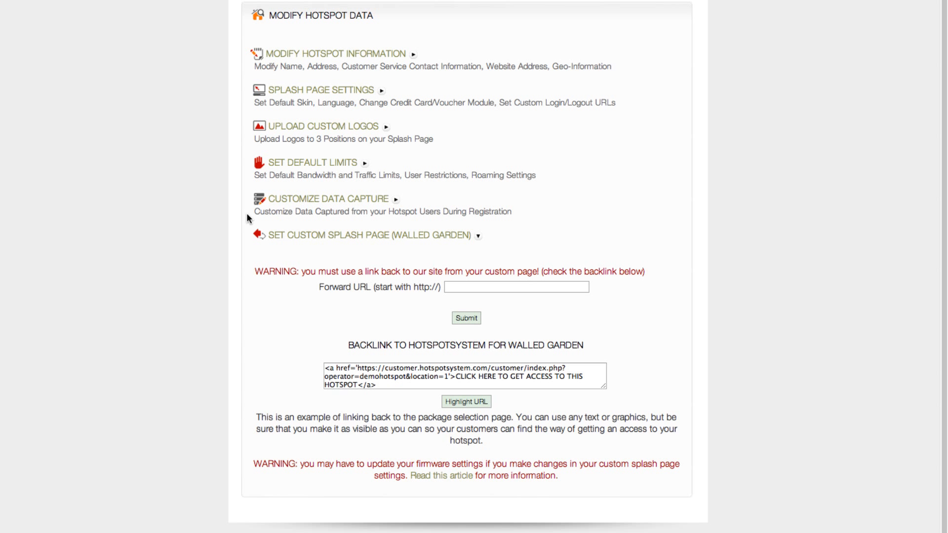